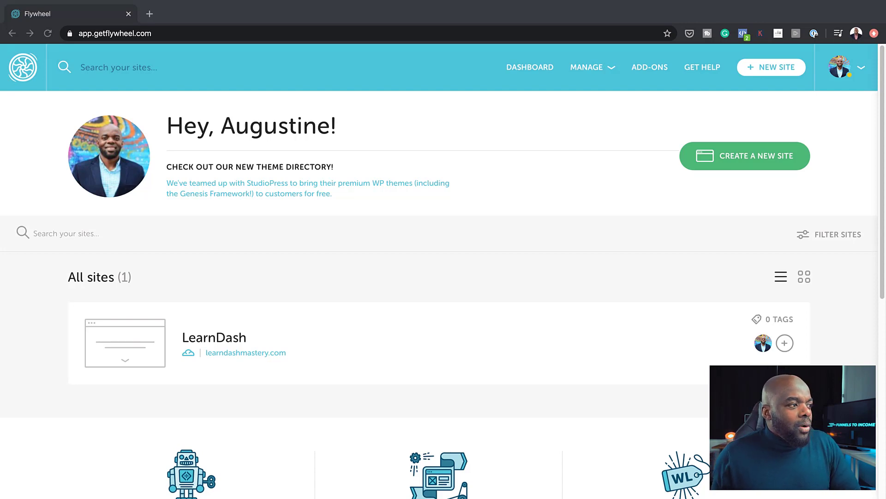
# Open the LearnDash site and review its Visits chart for the current usage cycle.
pyautogui.scroll(-2, 443, 273)
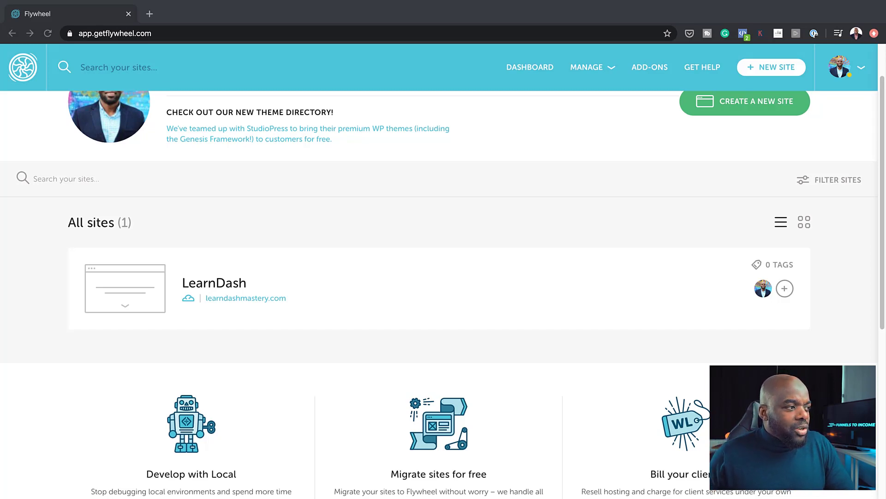
pyautogui.click(214, 281)
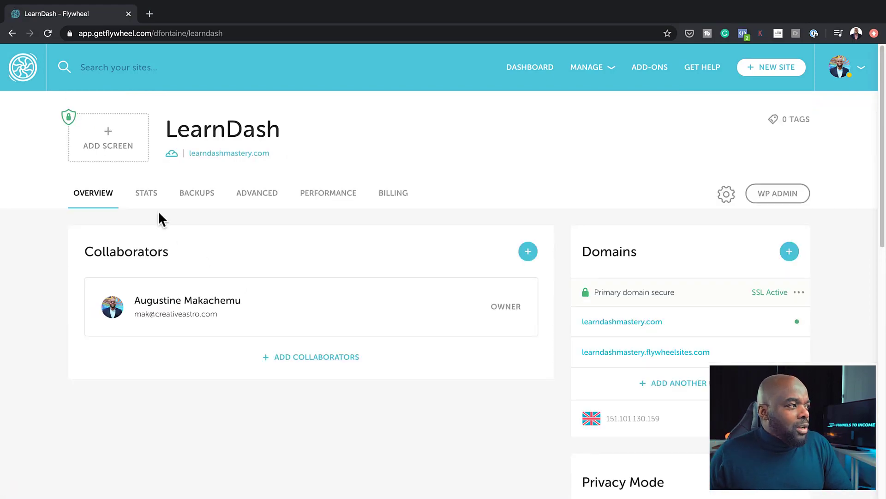
pyautogui.click(150, 194)
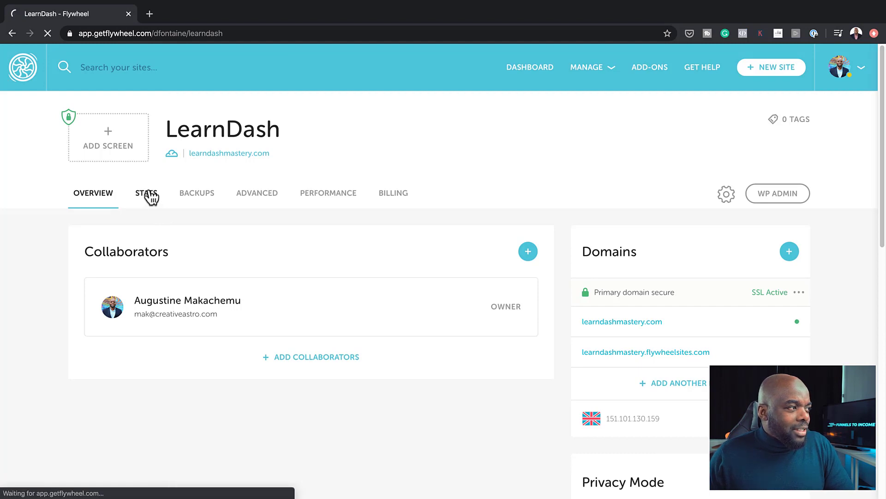
pyautogui.scroll(-2, 238, 352)
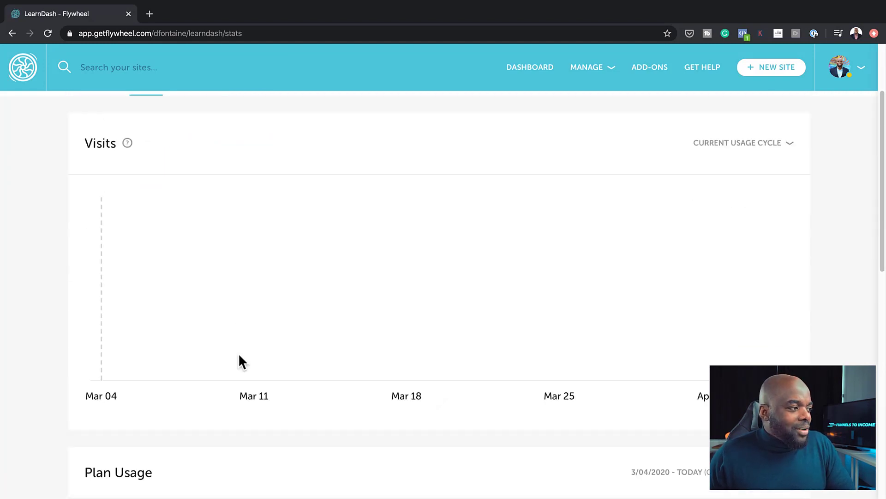
pyautogui.scroll(-2, 238, 353)
pyautogui.scroll(5, 269, 304)
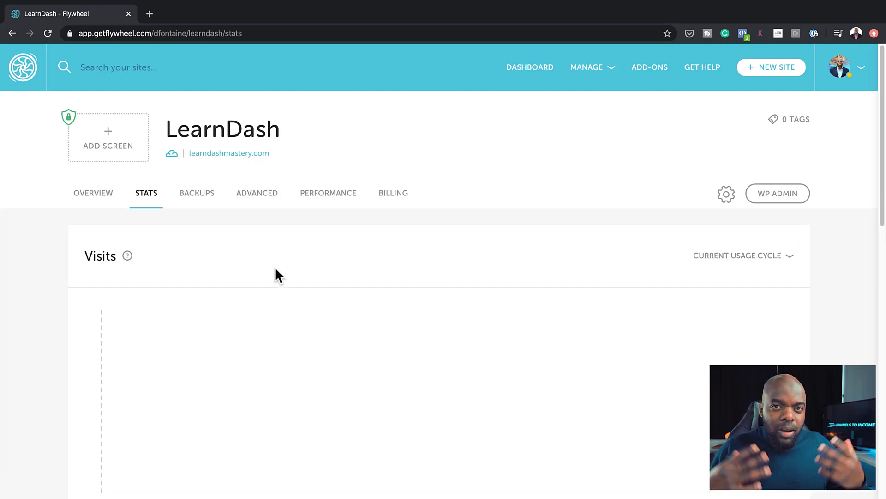
# Browse the LearnDash site's daily backups, from March 4, 2020 back to late February.
pyautogui.click(196, 194)
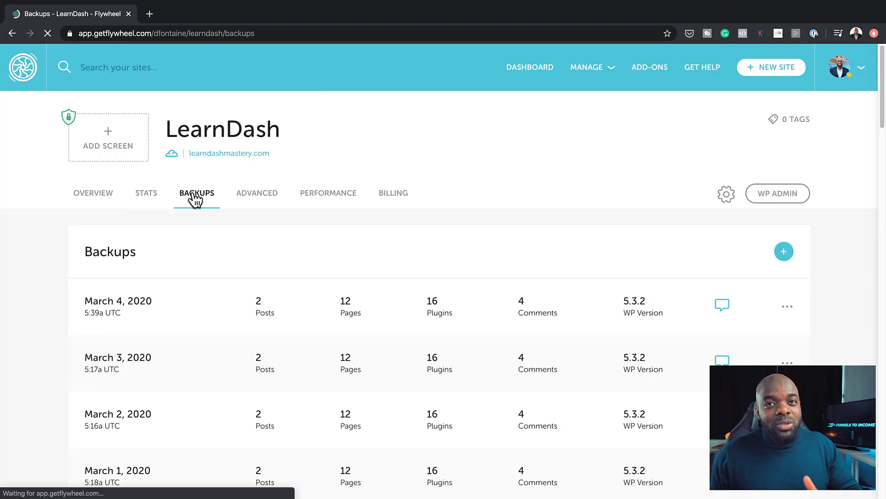
pyautogui.scroll(-3, 231, 291)
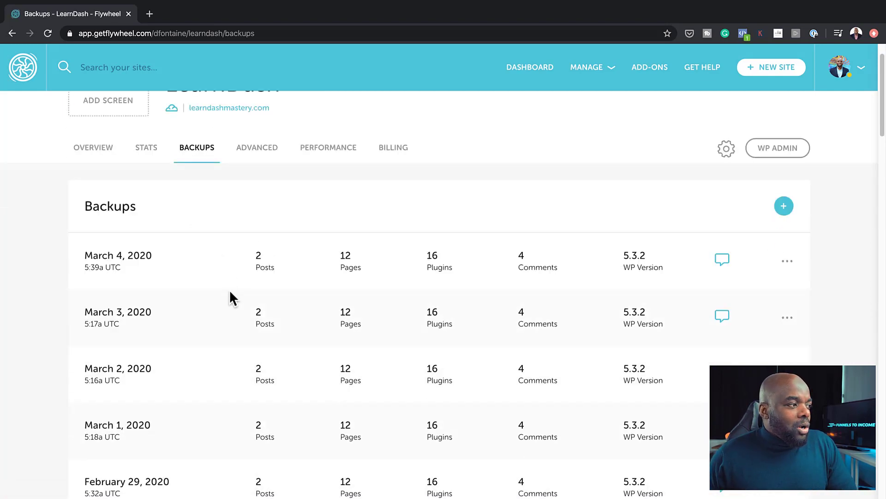
pyautogui.scroll(-2, 231, 295)
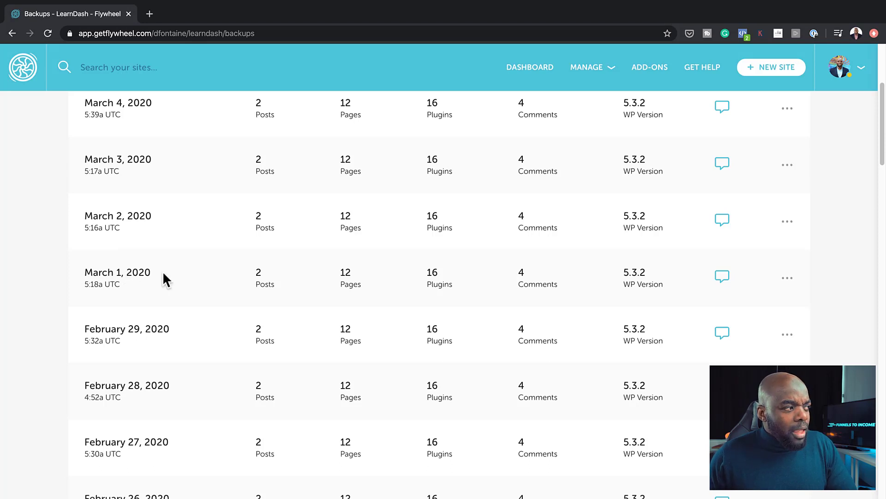
pyautogui.scroll(2, 234, 289)
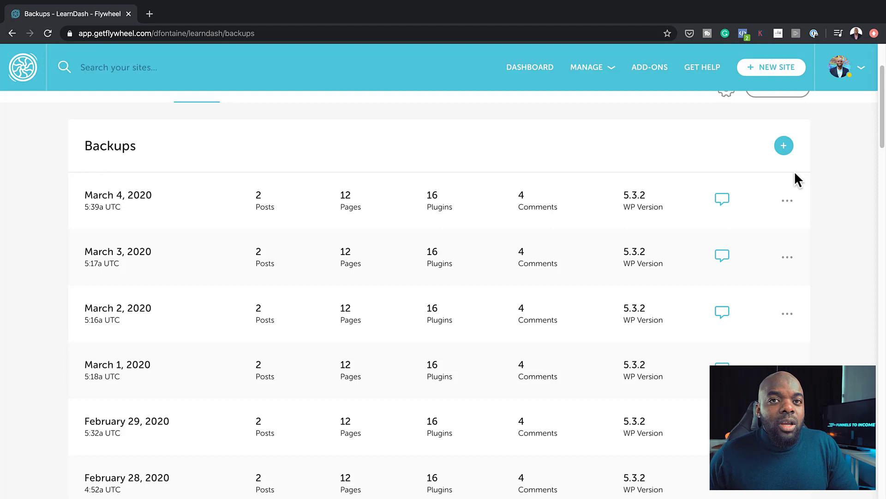
# Create a manual backup of the LearnDash site described as 'cartlfows'.
pyautogui.click(784, 145)
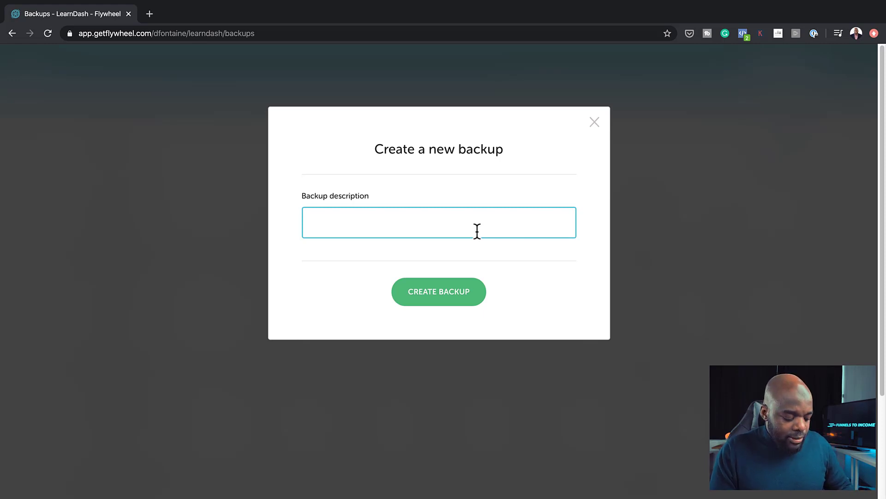
pyautogui.write('cartlfows')
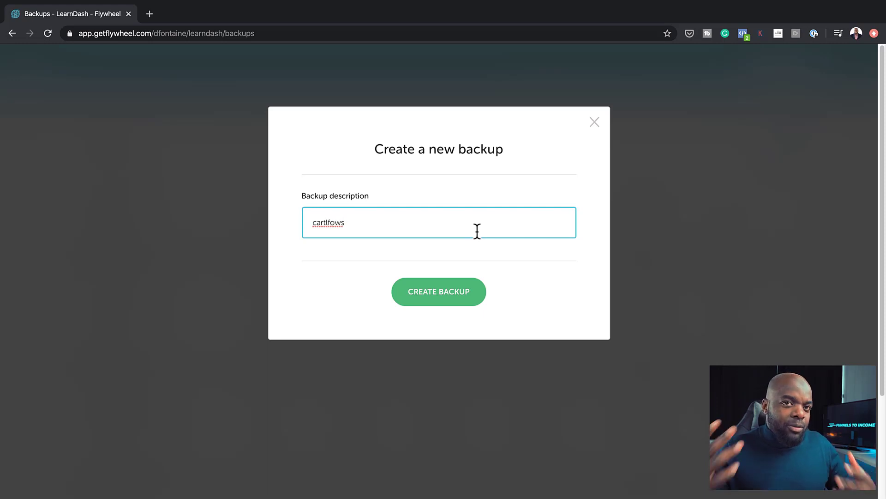
pyautogui.click(440, 292)
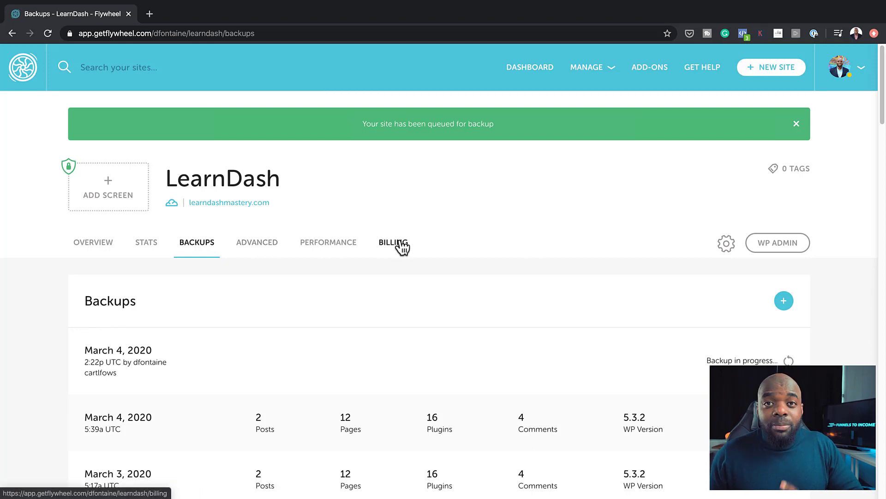
# Download the March 4, 5:39a UTC daily backup.
pyautogui.scroll(-1, 797, 369)
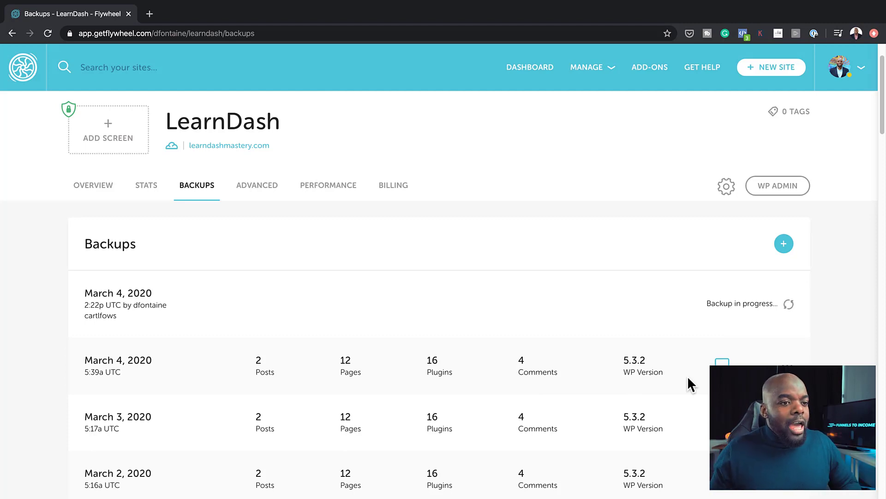
pyautogui.click(787, 367)
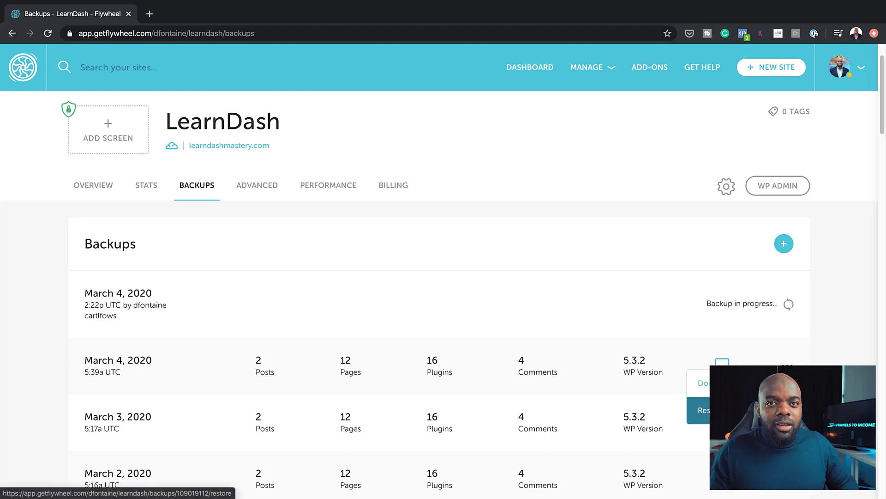
pyautogui.click(699, 396)
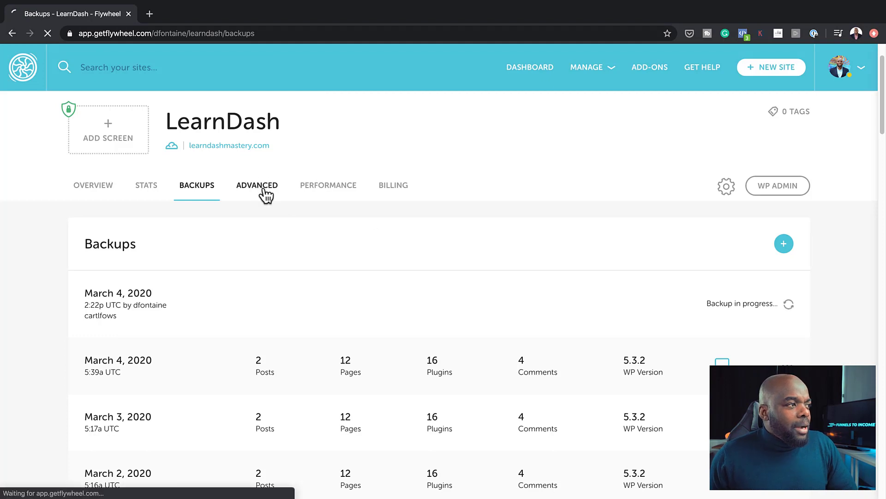
# Scroll the Advanced page past Staging and Development Mode to the Site Options section.
pyautogui.click(266, 189)
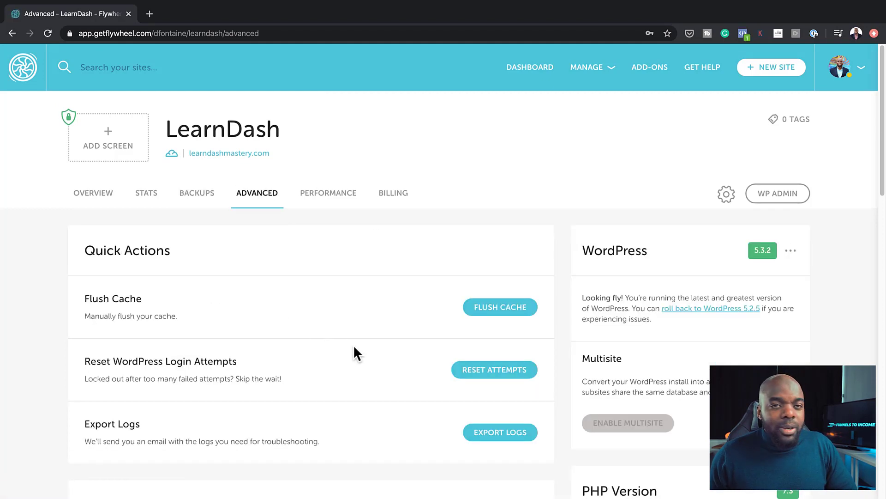
pyautogui.scroll(-1, 354, 348)
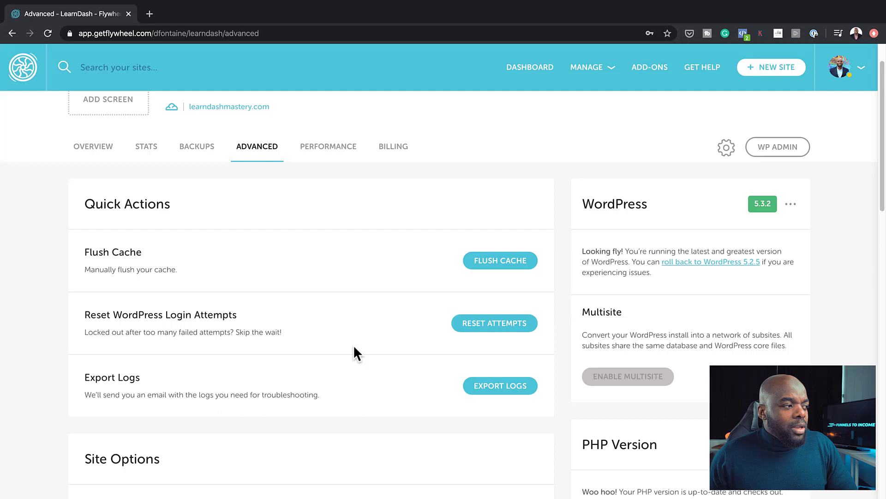
pyautogui.scroll(-1, 355, 353)
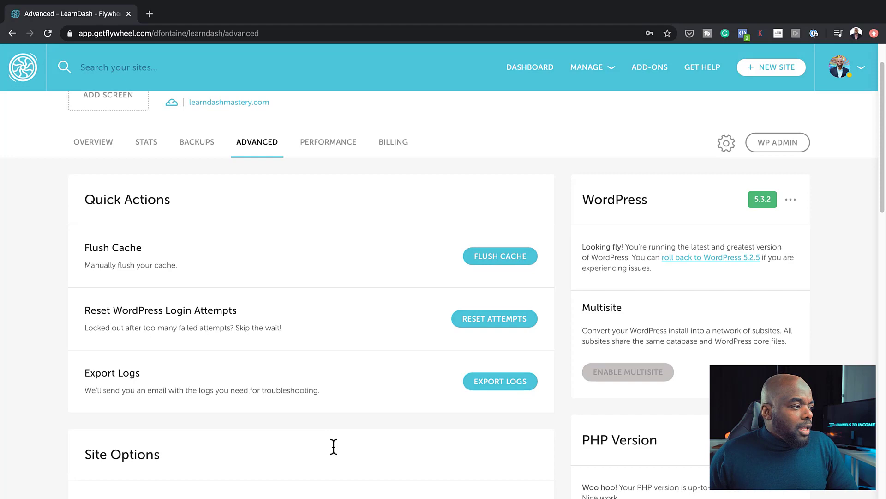
pyautogui.scroll(-3, 333, 445)
pyautogui.scroll(-3, 334, 446)
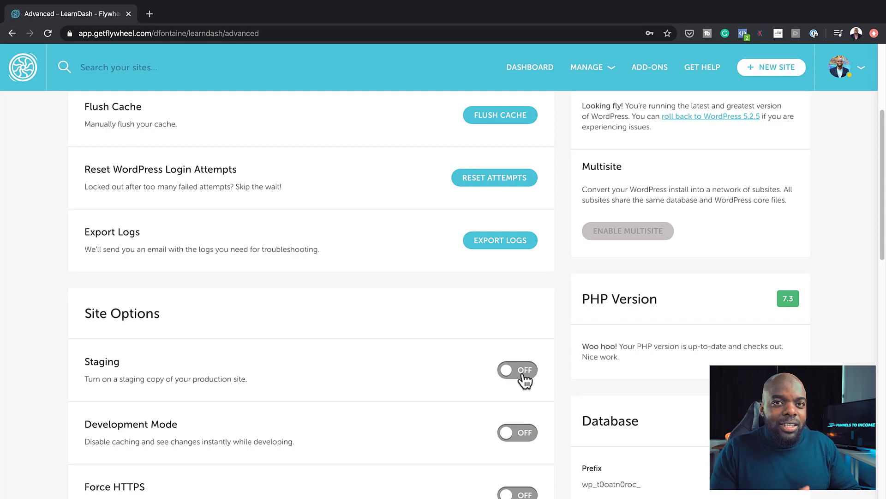
# Scroll Site Options down to WP_CACHE, then view the $25/mo Performance Insights offer.
pyautogui.scroll(-5, 434, 374)
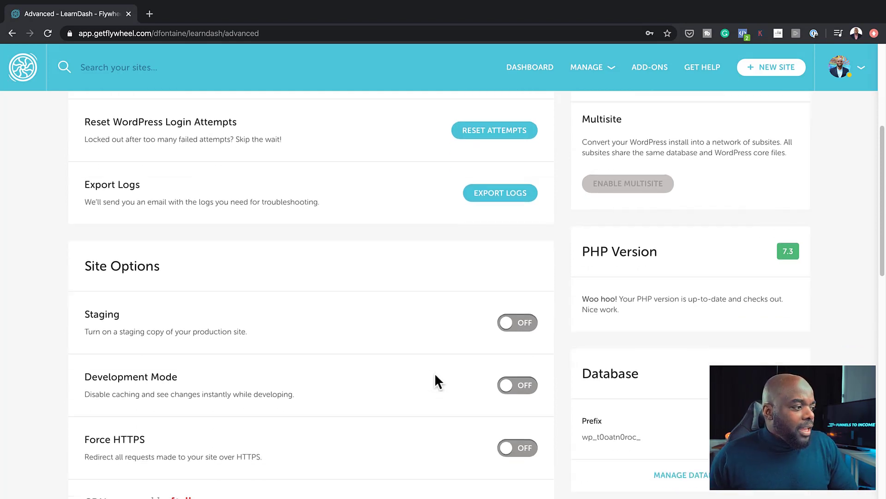
pyautogui.scroll(-2, 438, 381)
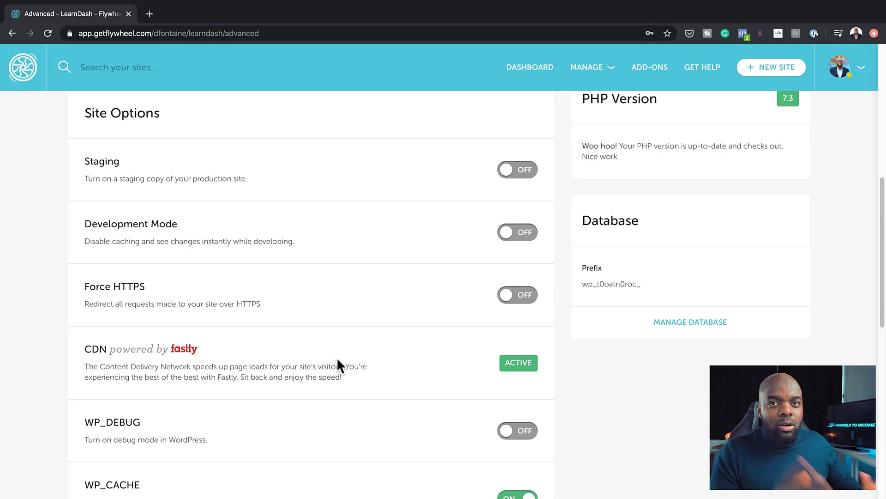
pyautogui.scroll(-1, 339, 356)
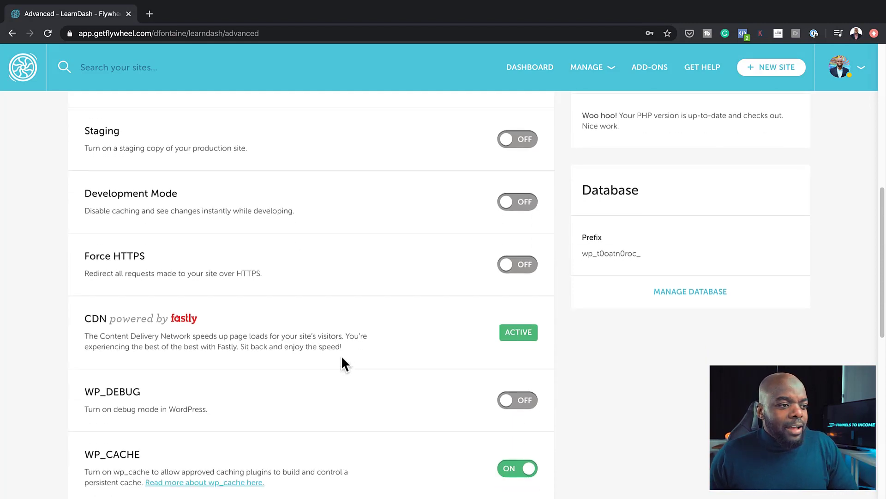
pyautogui.scroll(-1, 344, 363)
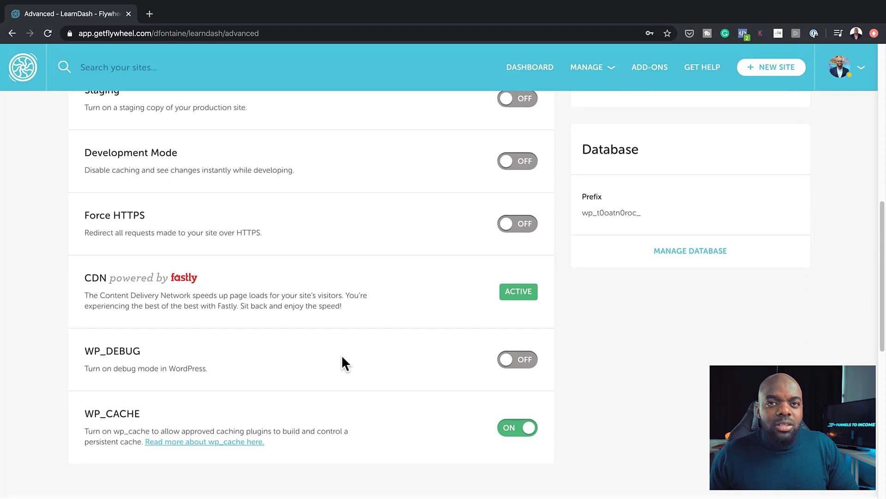
pyautogui.scroll(-1, 342, 357)
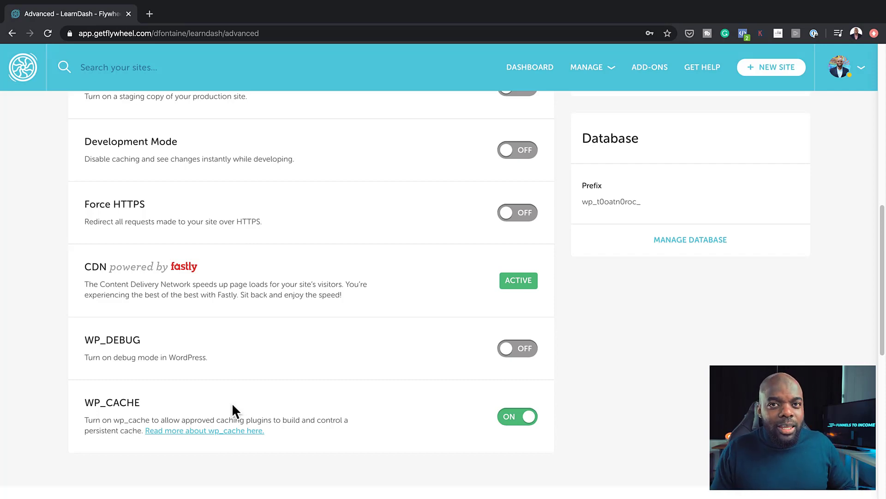
pyautogui.scroll(8, 213, 436)
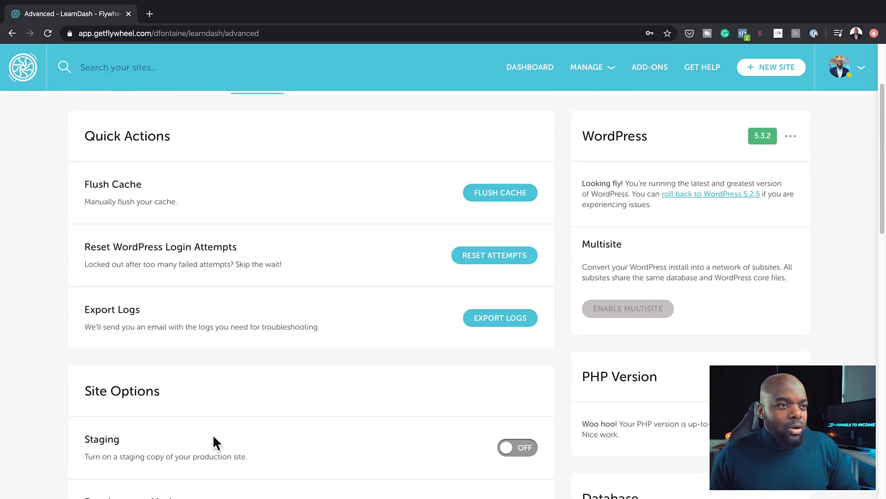
pyautogui.scroll(2, 272, 445)
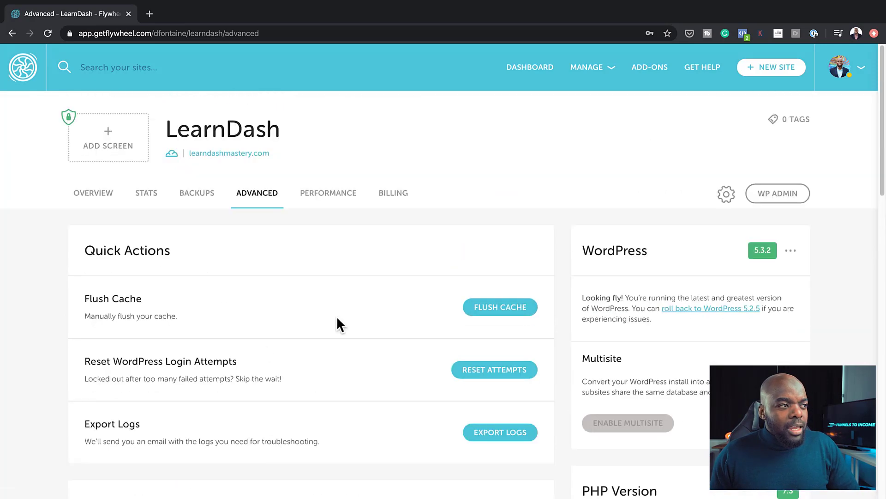
pyautogui.click(336, 200)
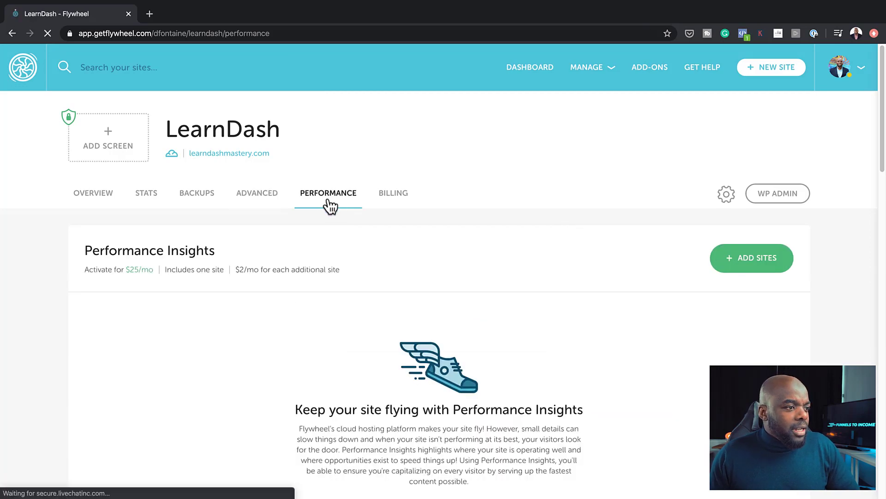
pyautogui.scroll(-3, 320, 372)
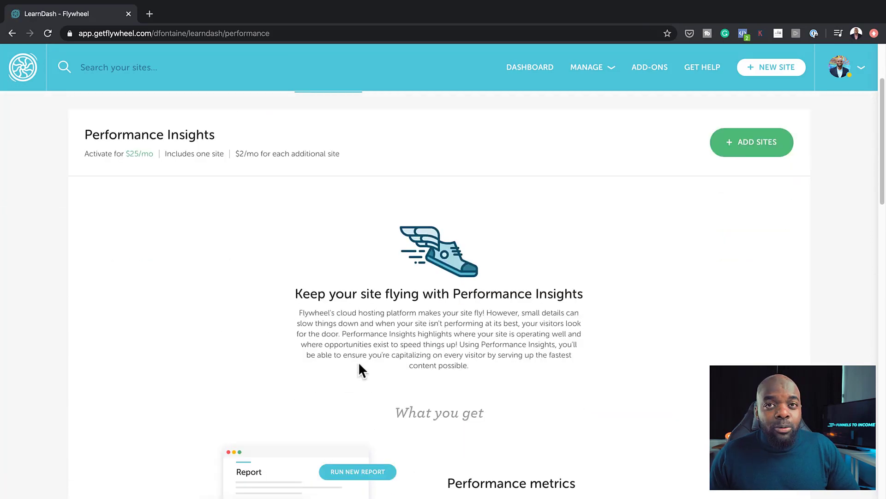
pyautogui.scroll(3, 359, 364)
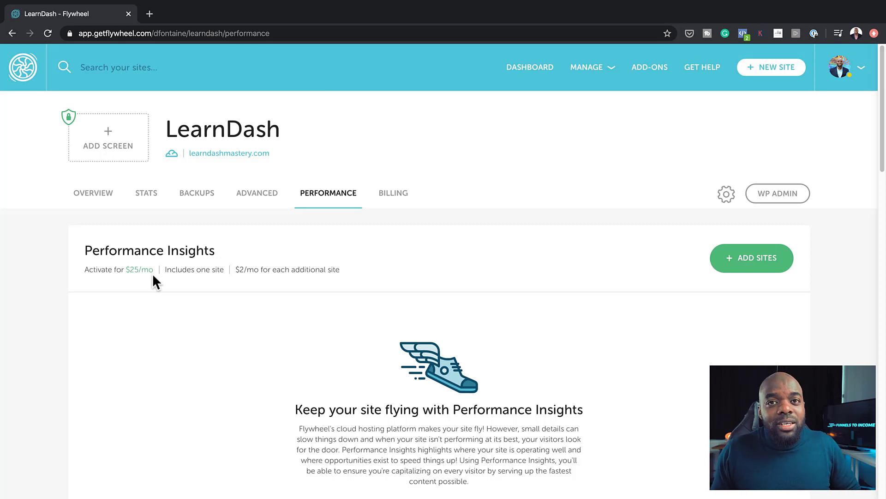
# Review LearnDash billing: two paid $15.00 invoices, Tiny Plan subscription, payment method and address.
pyautogui.click(394, 197)
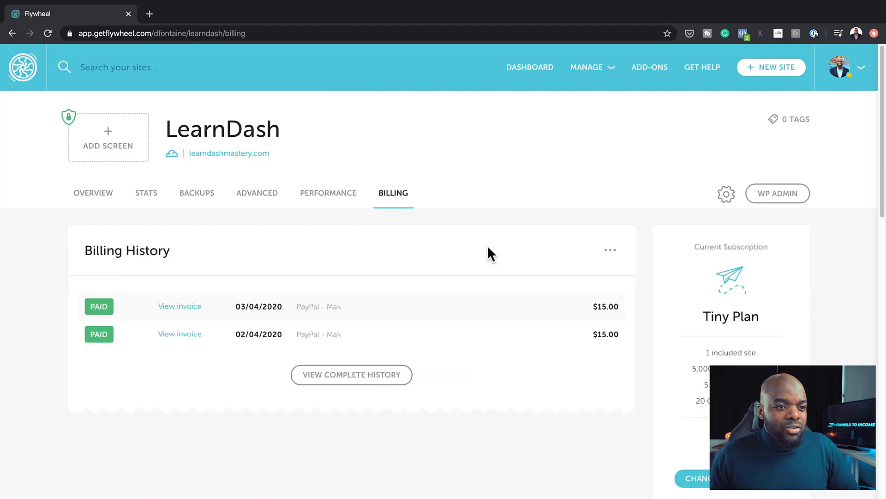
pyautogui.scroll(-3, 666, 457)
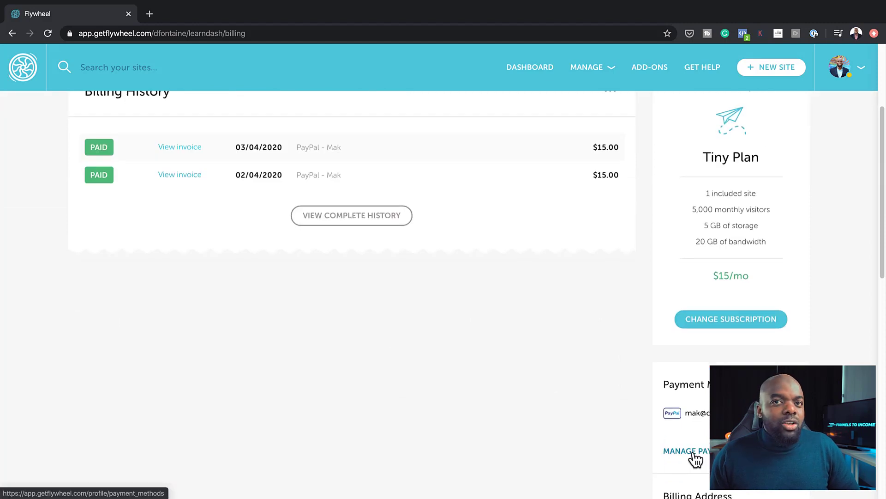
pyautogui.scroll(-1, 614, 478)
pyautogui.scroll(-4, 614, 480)
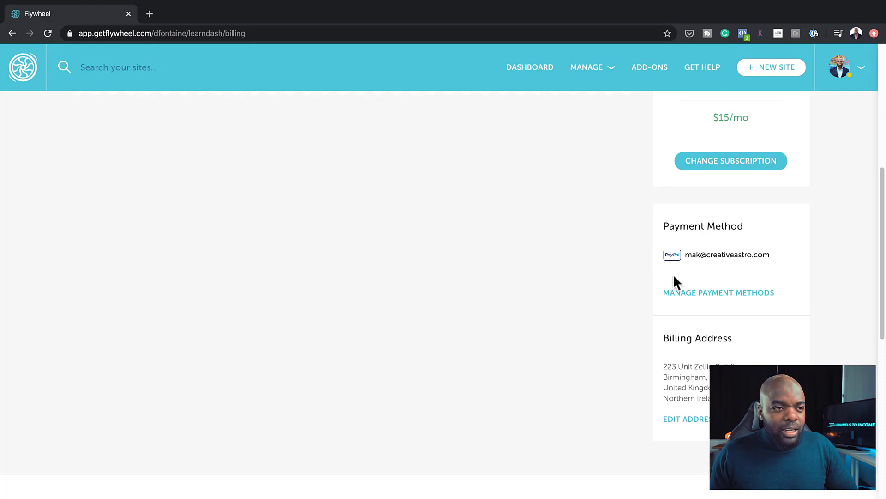
pyautogui.scroll(8, 719, 317)
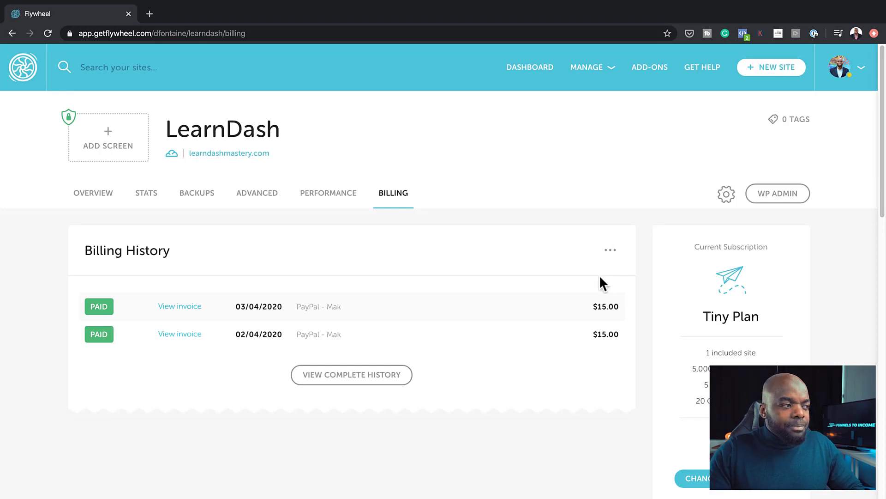
pyautogui.scroll(-1, 606, 255)
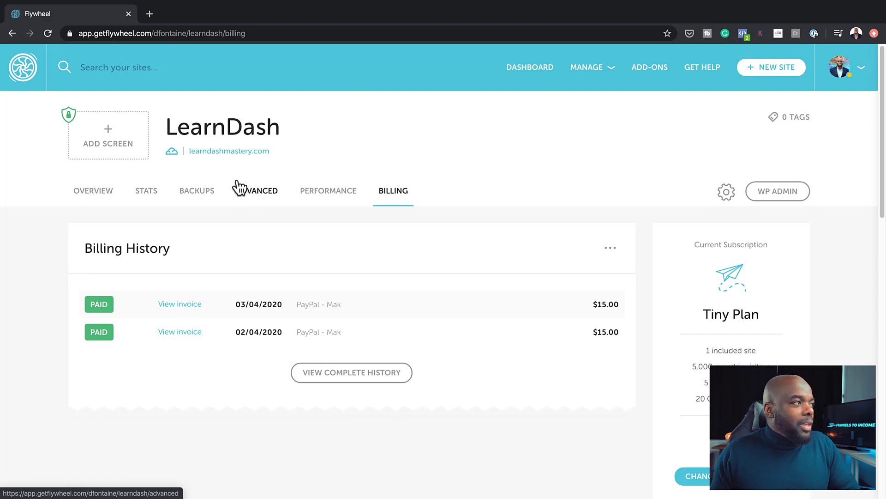
pyautogui.scroll(1, 250, 163)
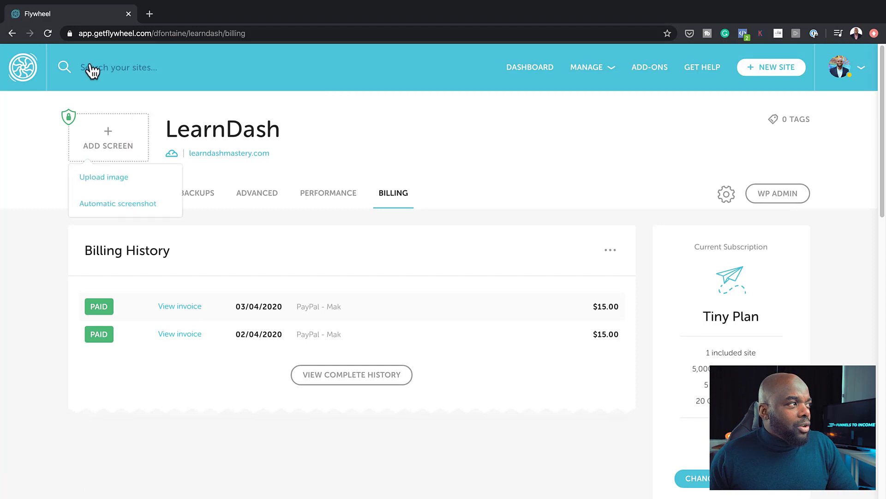
# From the dashboard, start a new site and review owner Me and the full Tiny plan.
pyautogui.click(28, 71)
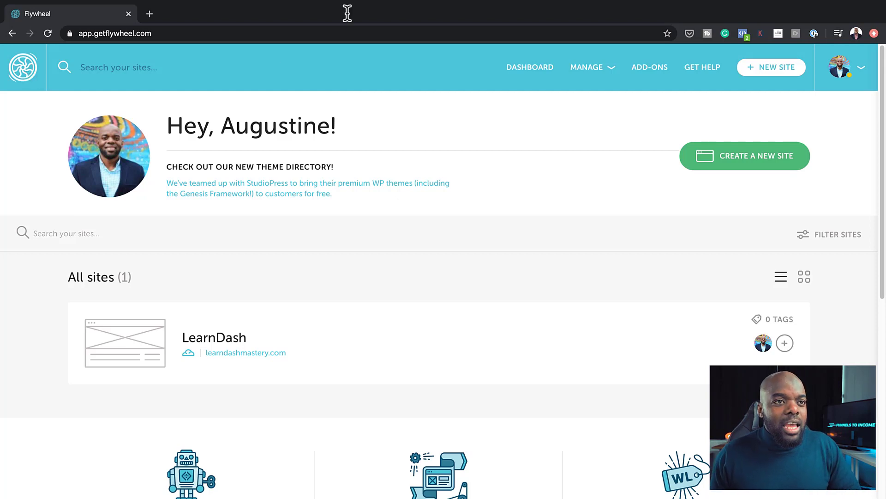
pyautogui.click(770, 162)
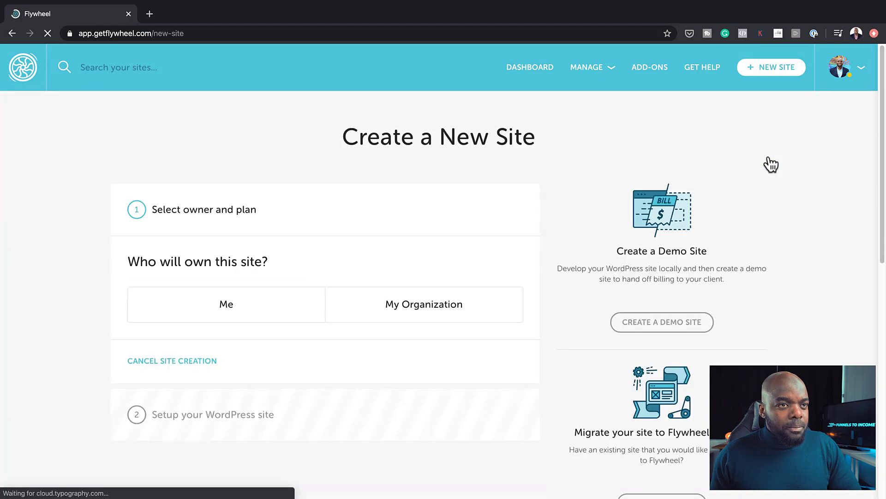
pyautogui.scroll(-1, 360, 361)
pyautogui.scroll(-1, 359, 367)
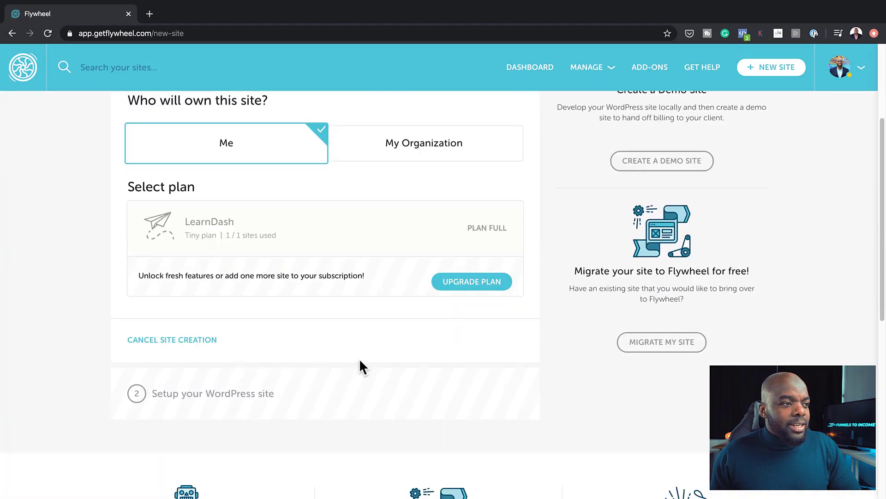
pyautogui.scroll(3, 414, 365)
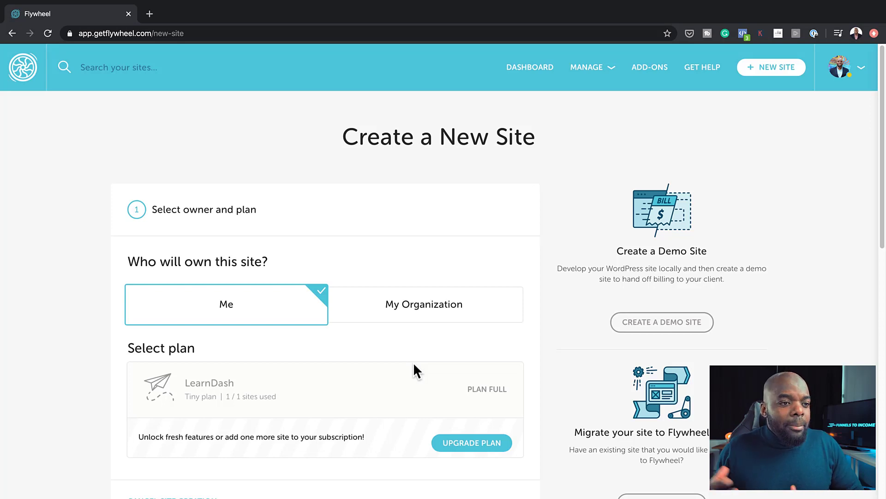
# Open the free 14-day demo site form, showing 0 of 1 demo sites used.
pyautogui.click(666, 328)
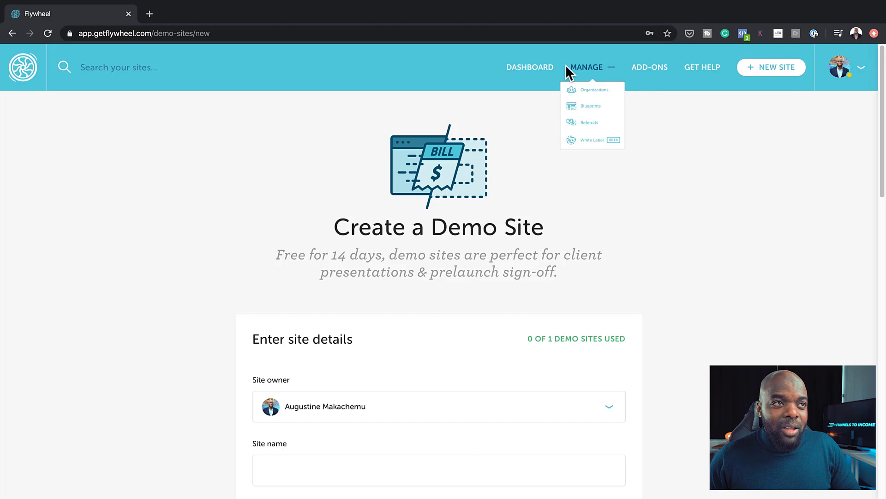
# Return to the dashboard, open the LearnDash site overview, and bring up the Add collaborators dialog.
pyautogui.click(530, 67)
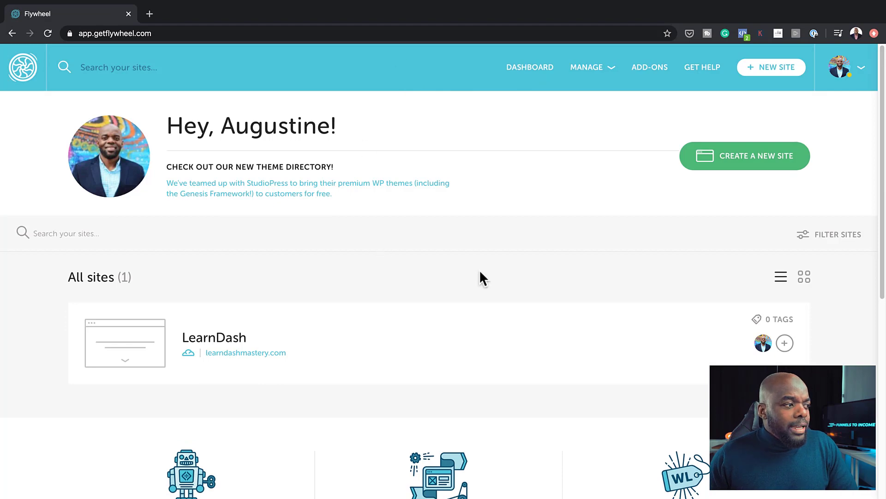
pyautogui.scroll(-2, 480, 273)
pyautogui.scroll(-1, 485, 275)
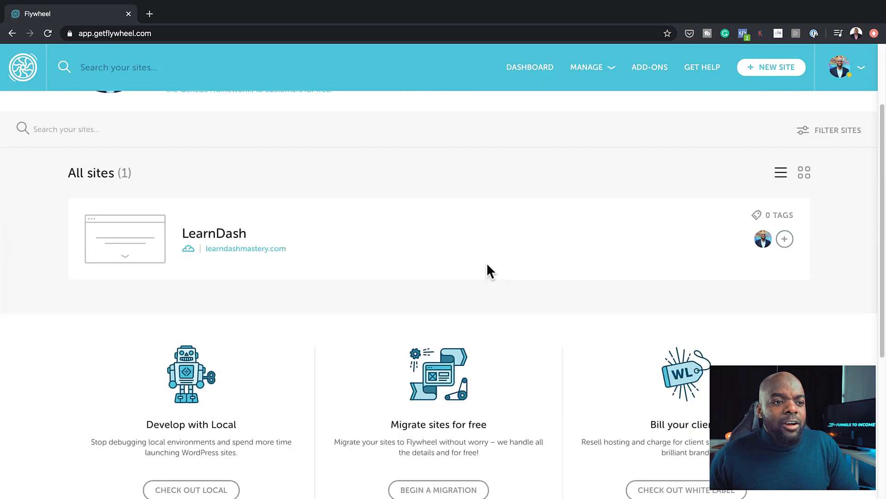
pyautogui.click(231, 236)
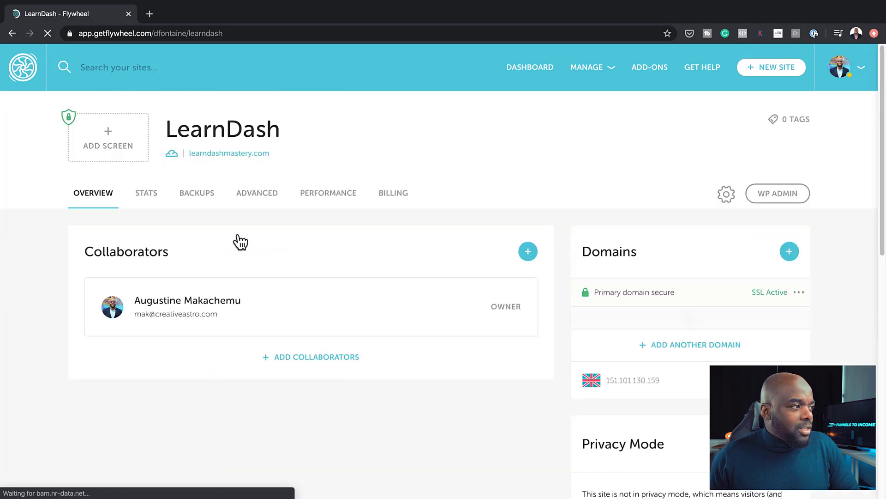
pyautogui.click(311, 358)
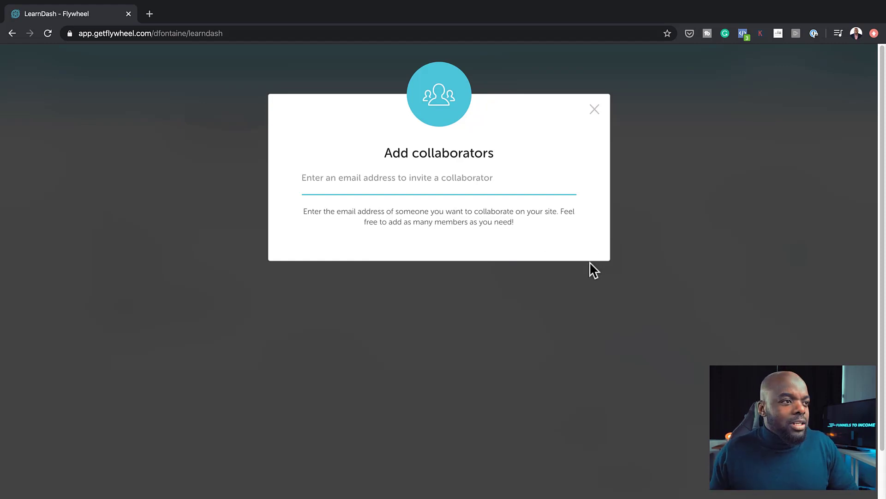
# Dismiss the collaborator invitation without inviting anyone and bring up the Add-ons page with its $25/mo add-ons.
pyautogui.click(594, 109)
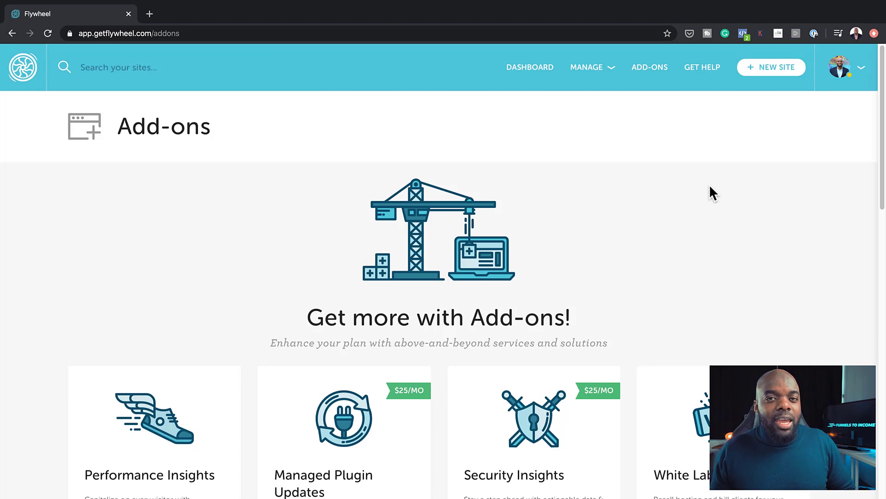
# Browse the Blueprints templates page under MANAGE, scrolling down through its contents.
pyautogui.moveTo(602, 78)
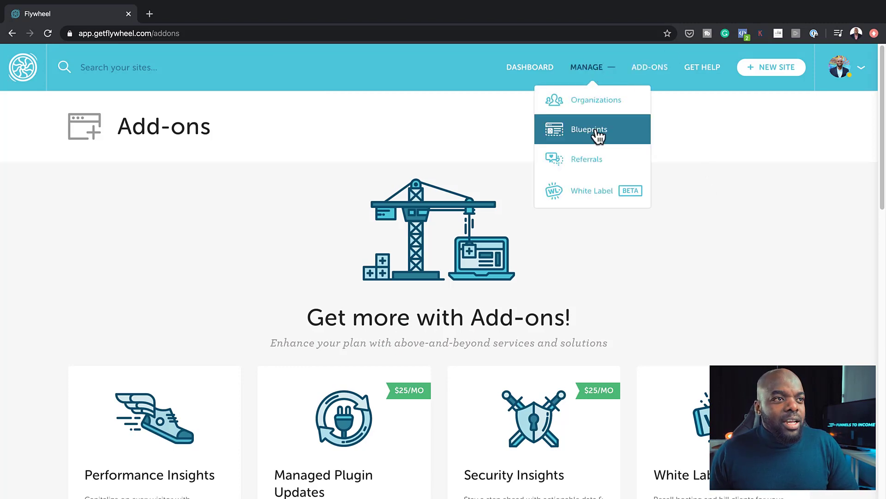
pyautogui.click(598, 136)
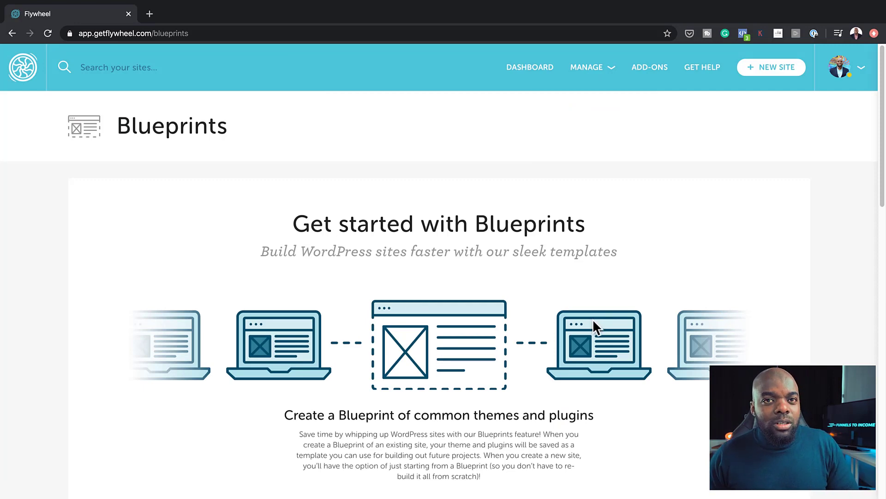
pyautogui.scroll(-3, 594, 320)
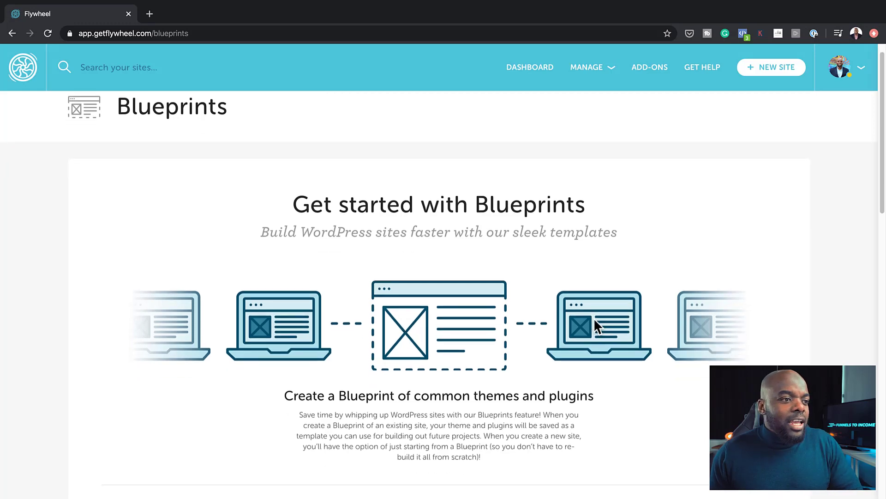
pyautogui.scroll(-1, 595, 318)
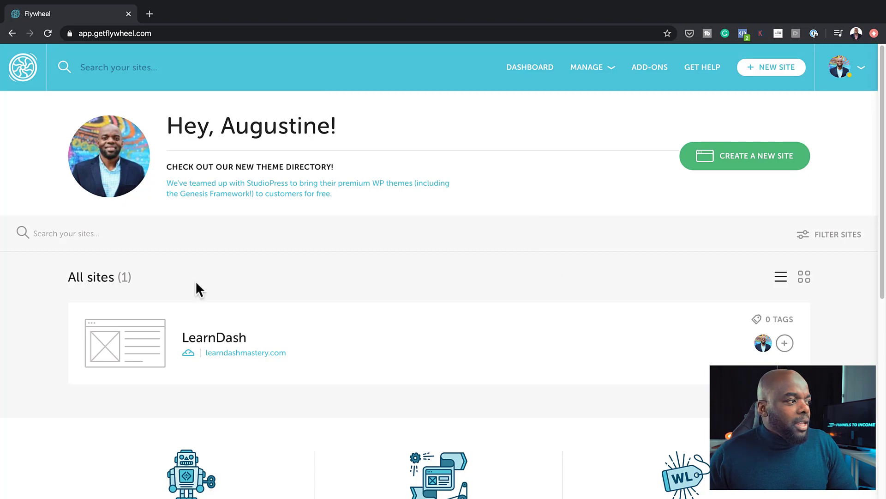
# On the LearnDash site's overview, review the Edit/Disable/Remove SSL options for the primary domain, then dismiss them.
pyautogui.click(237, 344)
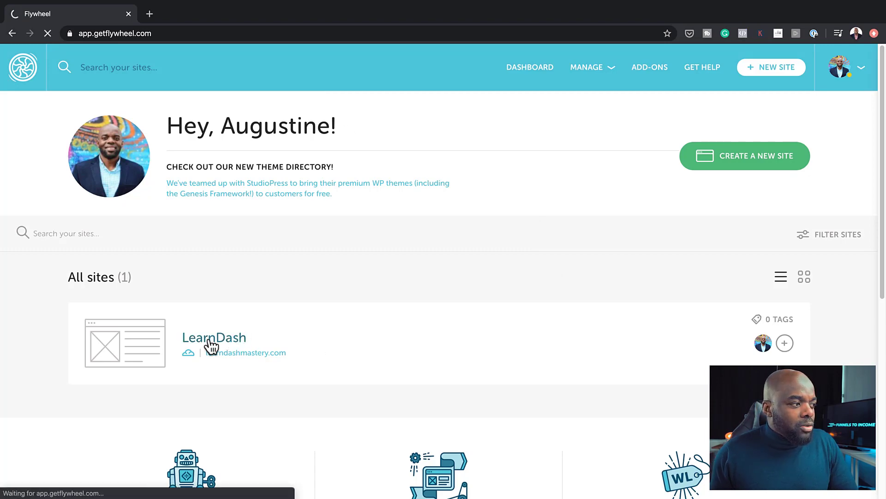
pyautogui.scroll(-2, 727, 310)
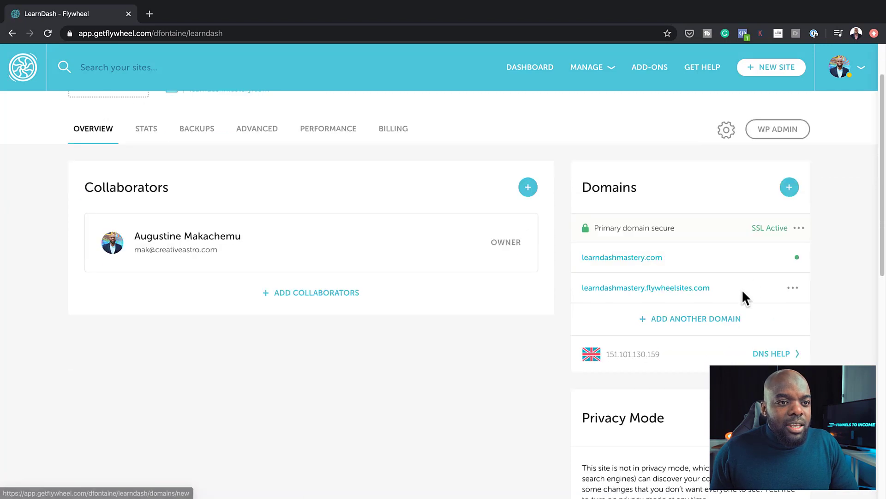
pyautogui.click(800, 229)
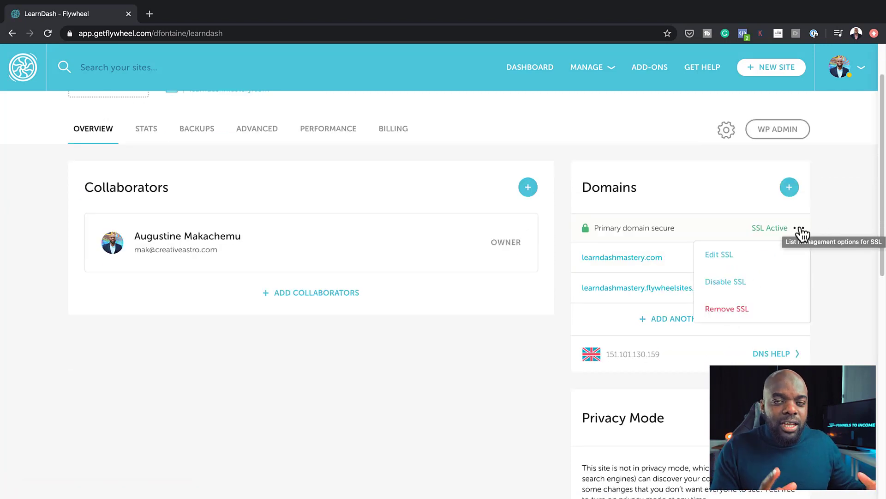
pyautogui.click(640, 148)
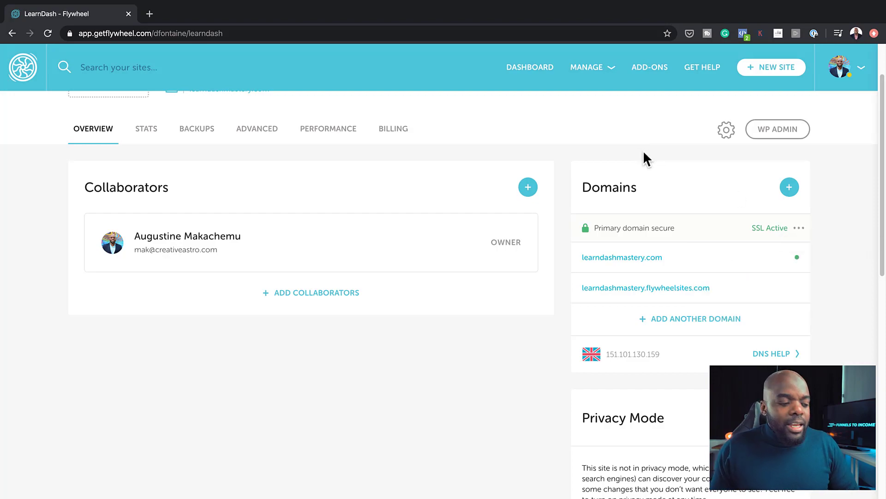